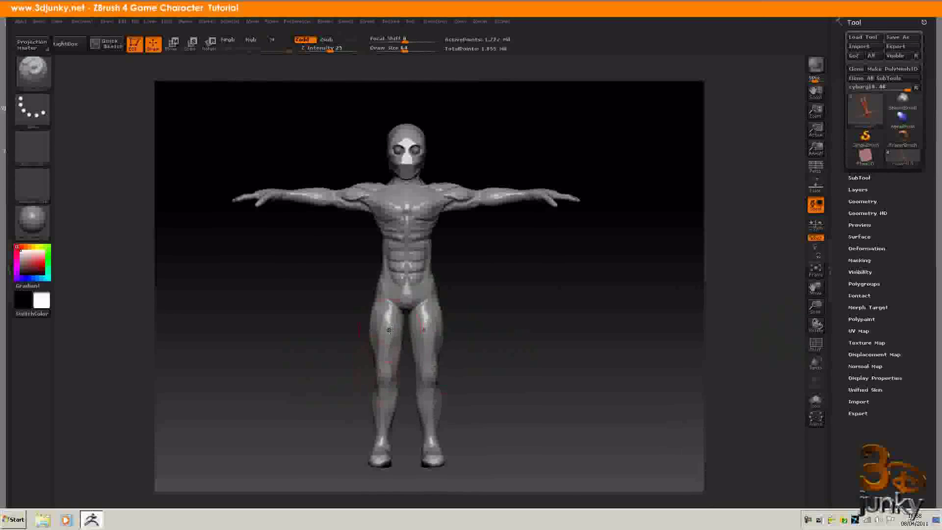
Set the masking stroke to Rect and mask the figure from the head down to the knees.
key("ctrl")
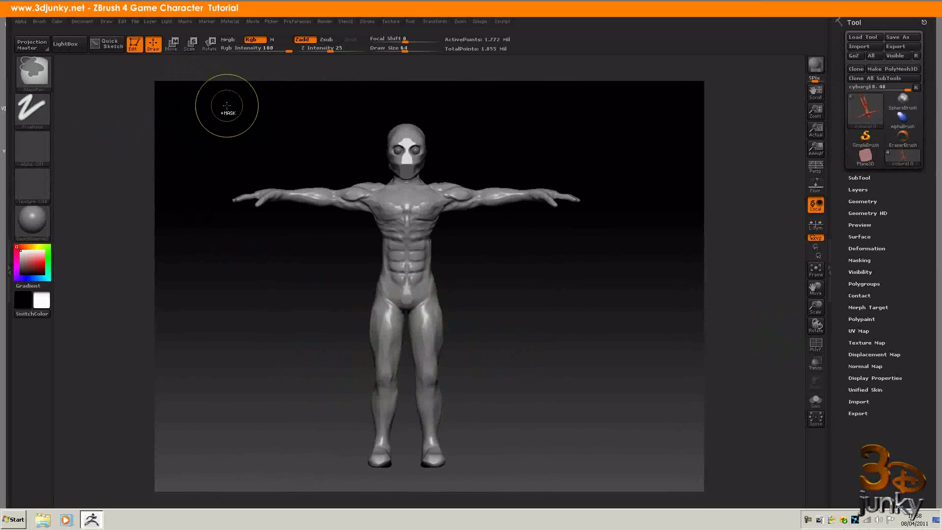
left_click(17, 129)
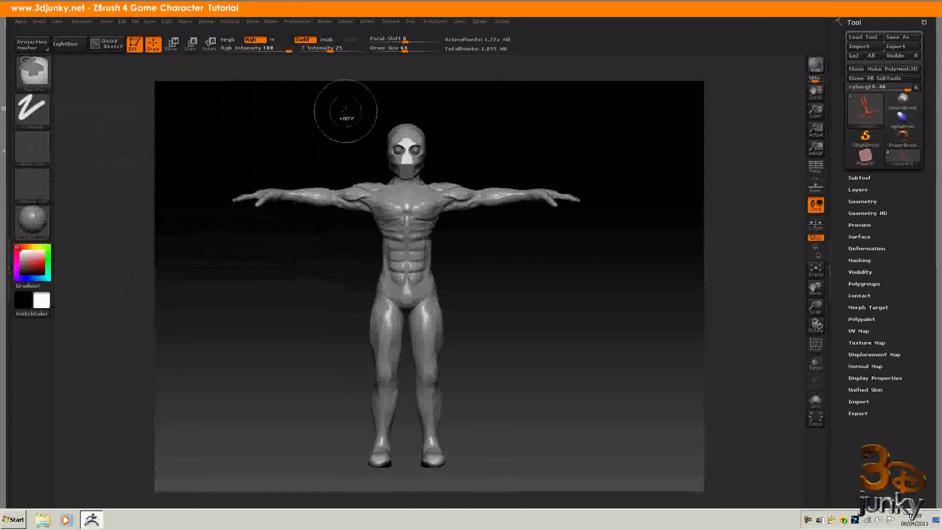
left_click(32, 109)
left_click(310, 120)
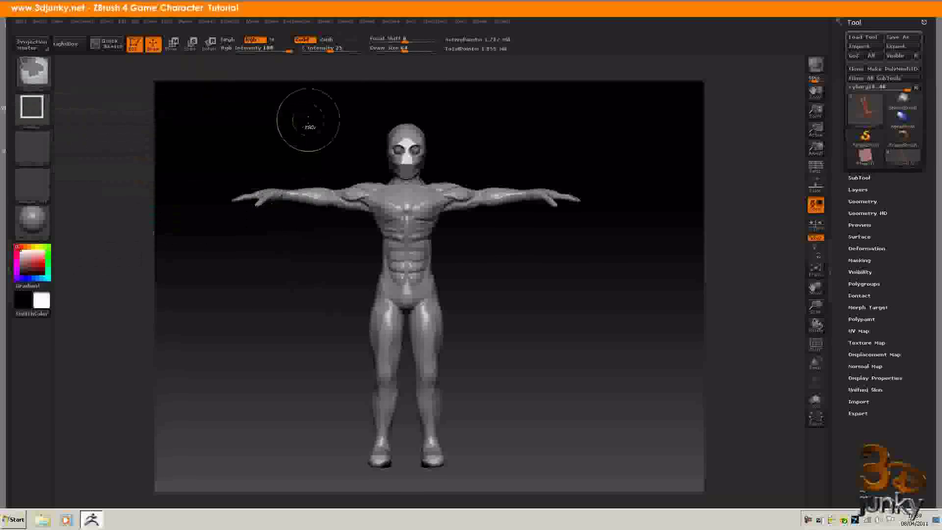
mouse_move(212, 99)
left_mouse_down("ctrl")
mouse_move(612, 303)
mouse_move(672, 350)
mouse_move(687, 391)
left_mouse_up("ctrl")
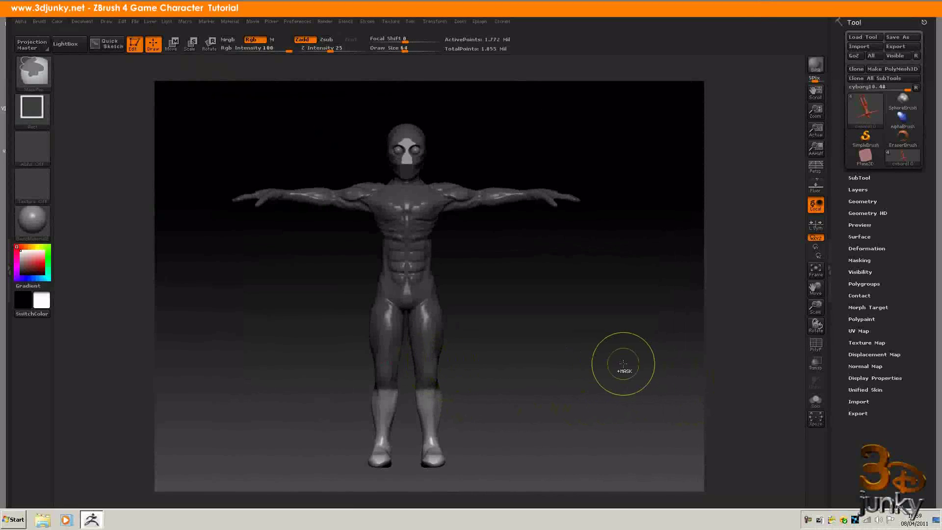
Place a Move transpose line along the lower leg and shift the unmasked lower legs slightly down.
left_click(175, 46)
left_click_drag(429, 393, 429, 480)
left_click_drag(429, 435, 429, 440)
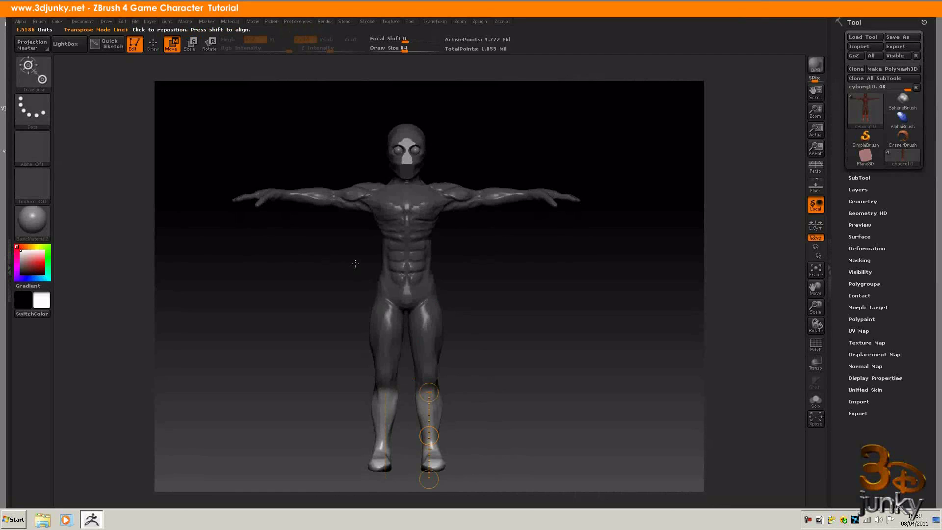
Extend the mask down to mid-calf and move the unmasked shins and feet slightly further down.
left_click(153, 44)
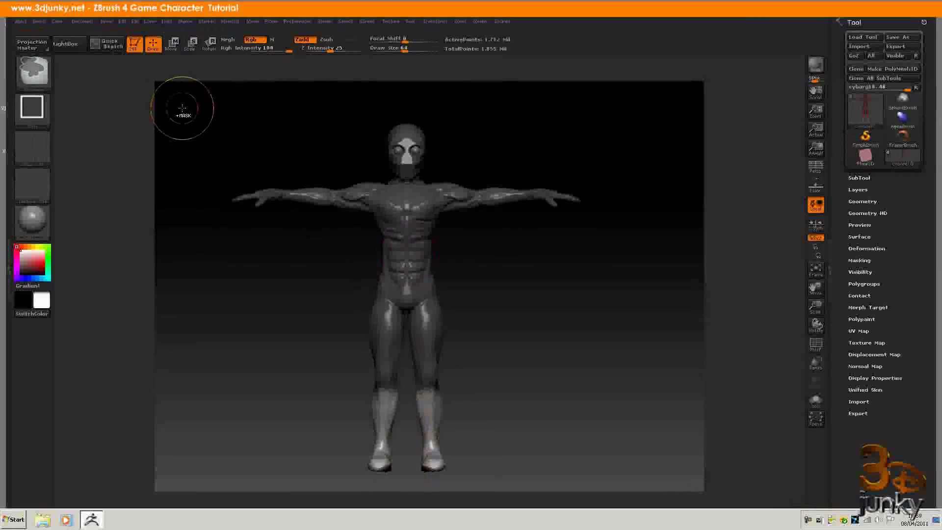
mouse_move(175, 88)
left_mouse_down("ctrl")
mouse_move(638, 369)
mouse_move(653, 415)
left_mouse_up("ctrl")
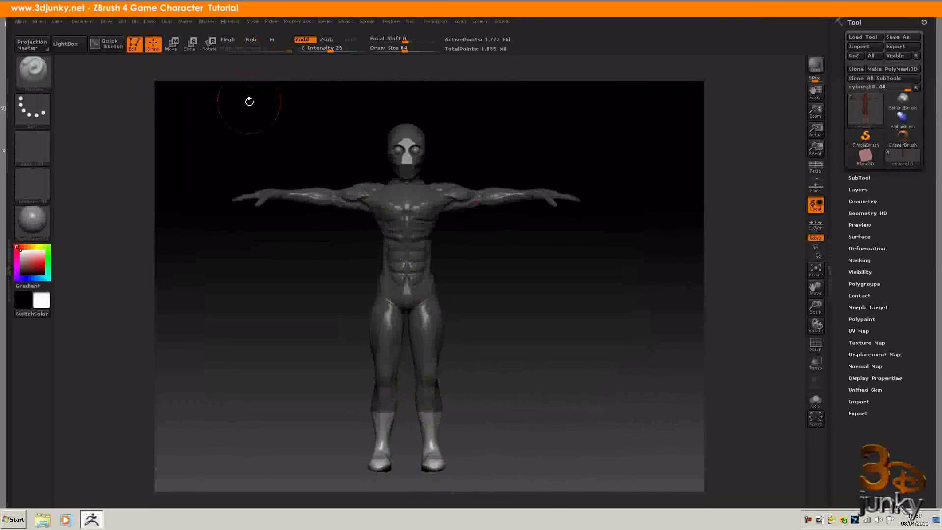
left_click(172, 43)
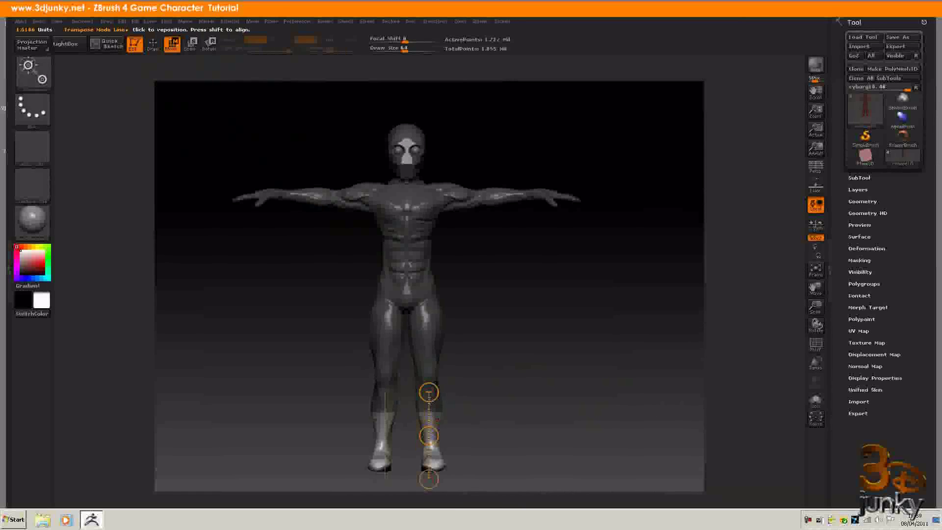
left_click_drag(437, 436, 473, 376)
left_click_drag(426, 424, 426, 430)
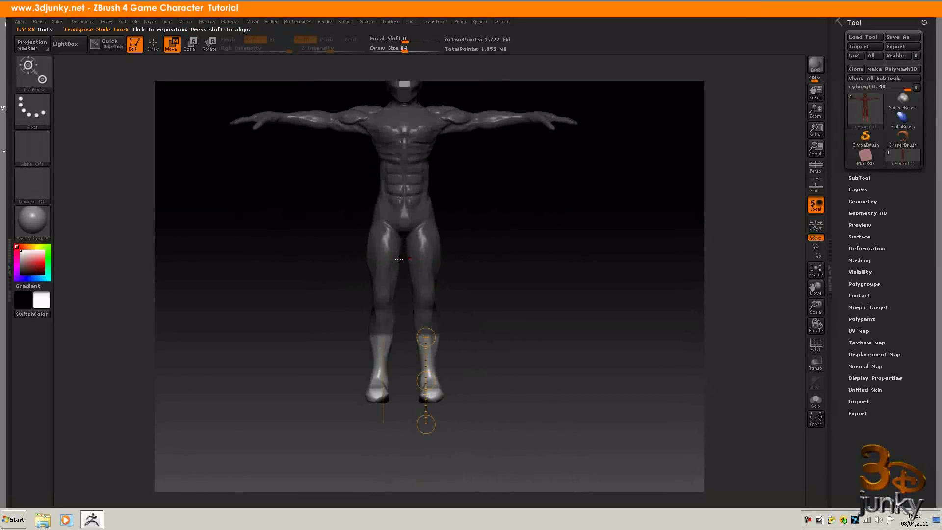
Mask the legs from mid-thigh to the feet and invert the mask to protect the upper body.
left_click(153, 44)
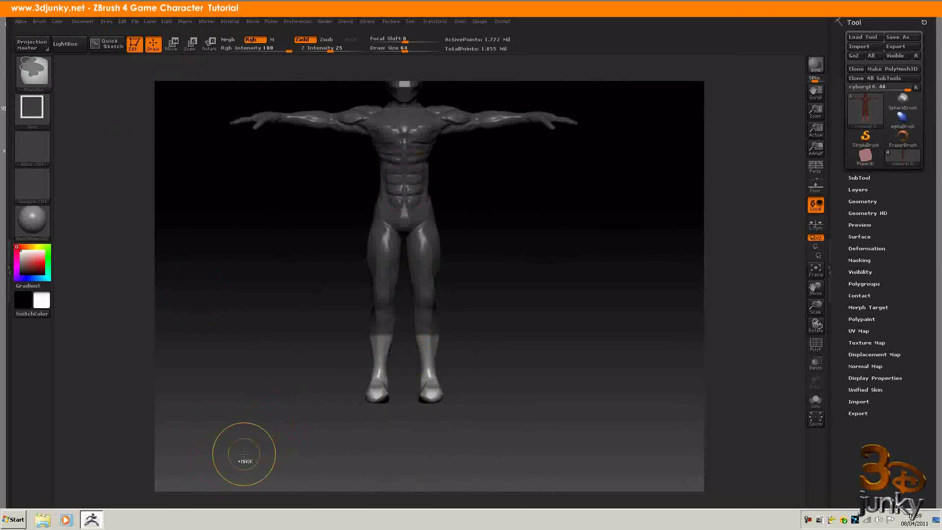
mouse_move(246, 451)
left_mouse_down("ctrl")
mouse_move(463, 368)
mouse_move(531, 261)
left_mouse_up("ctrl")
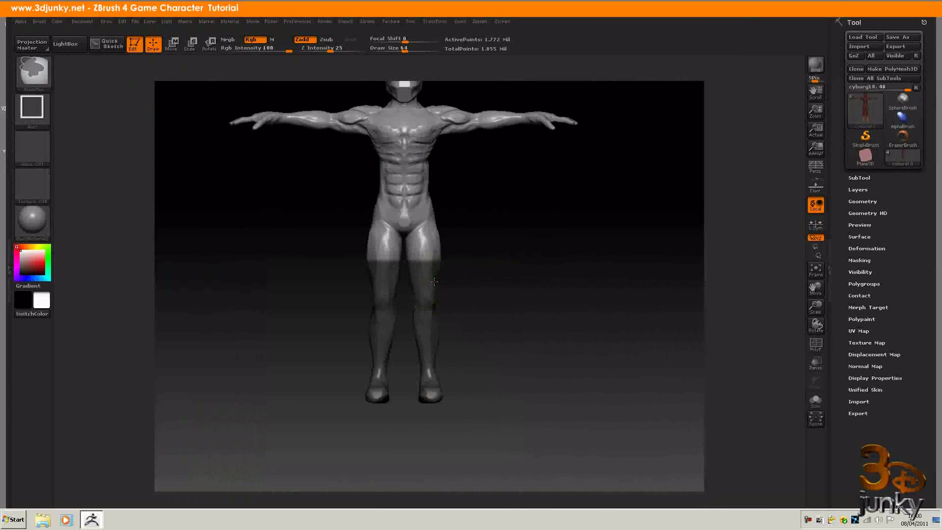
left_click(518, 271, "ctrl")
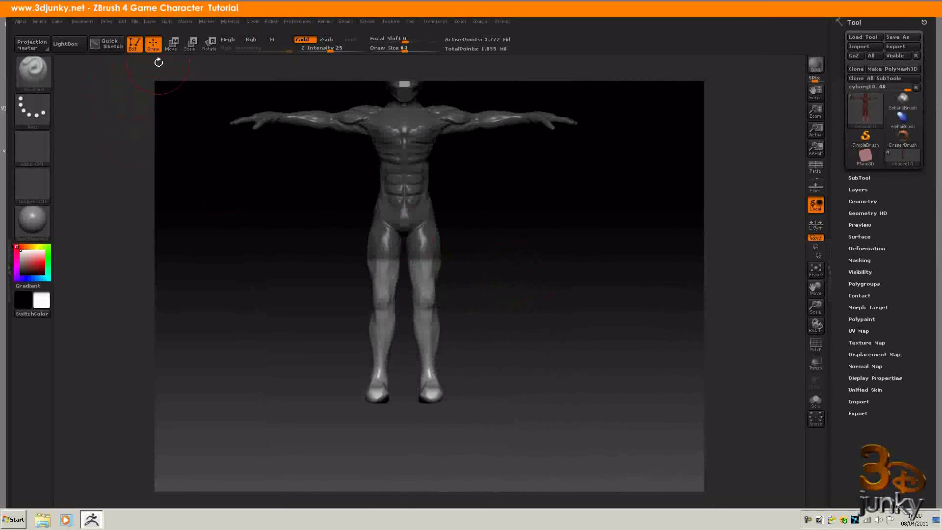
Align the Move transpose line from mid-thigh to foot and lengthen the unmasked legs slightly downward.
left_click(171, 43)
left_click_drag(426, 337, 426, 425)
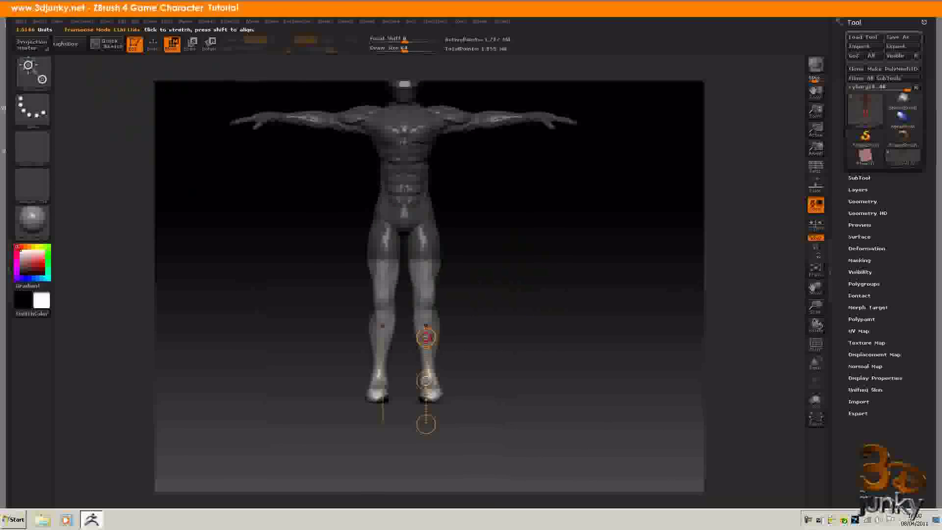
left_click_drag(430, 381, 430, 309)
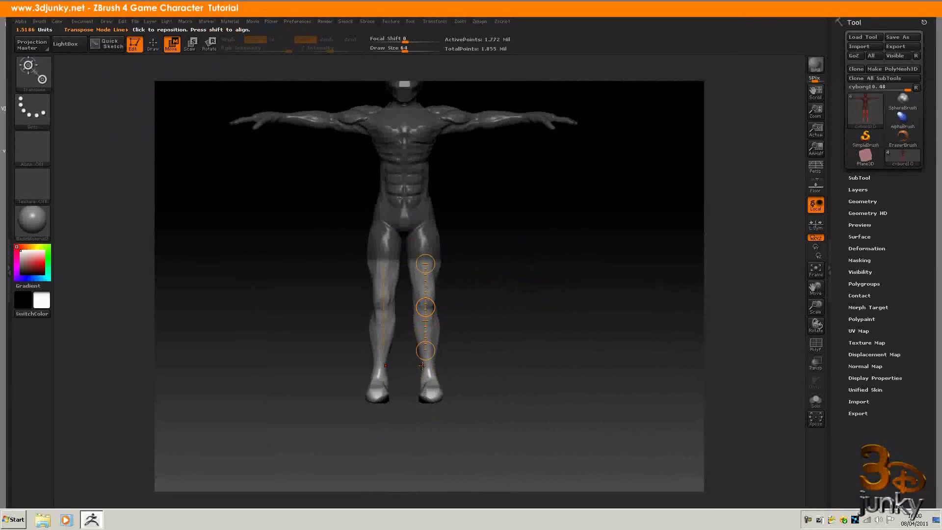
left_click_drag(426, 351, 426, 404)
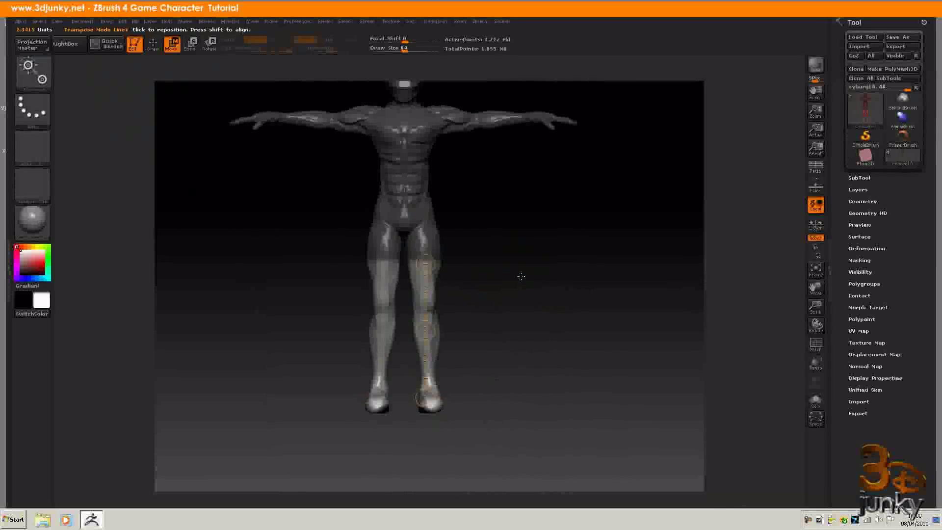
left_click_drag(546, 278, 546, 330, "alt")
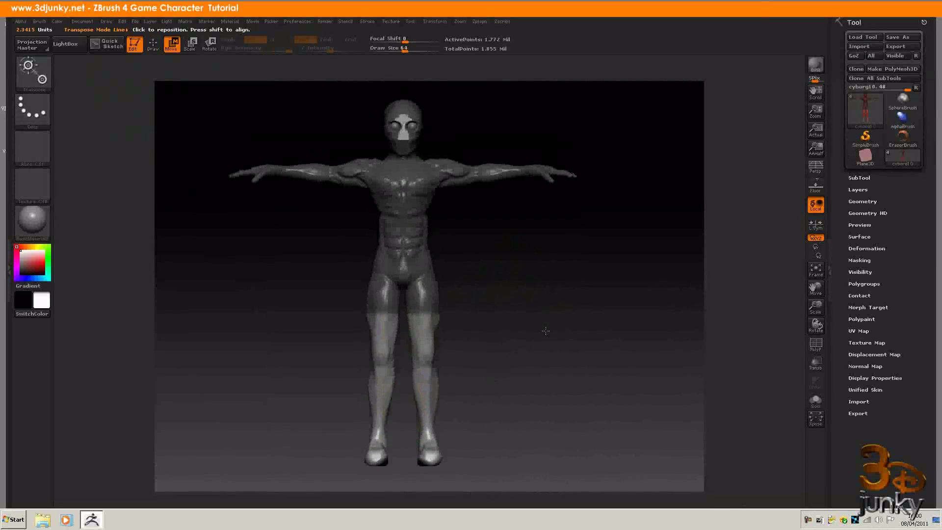
Clear the mask from the figure and return to Draw mode.
mouse_move(599, 320)
left_mouse_down()
mouse_move(498, 322)
mouse_move(609, 321)
left_mouse_up()
key("b")
key("m")
key("v")
key("shift")
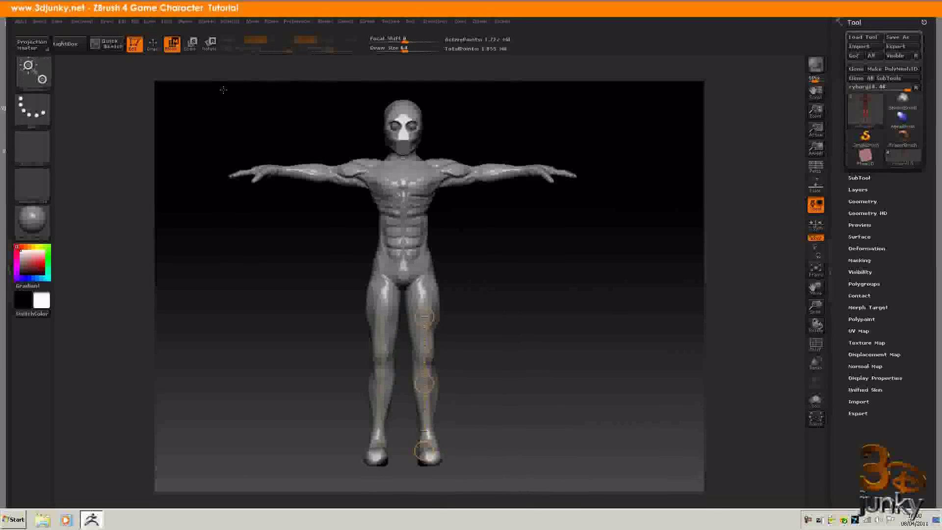
left_click(153, 44)
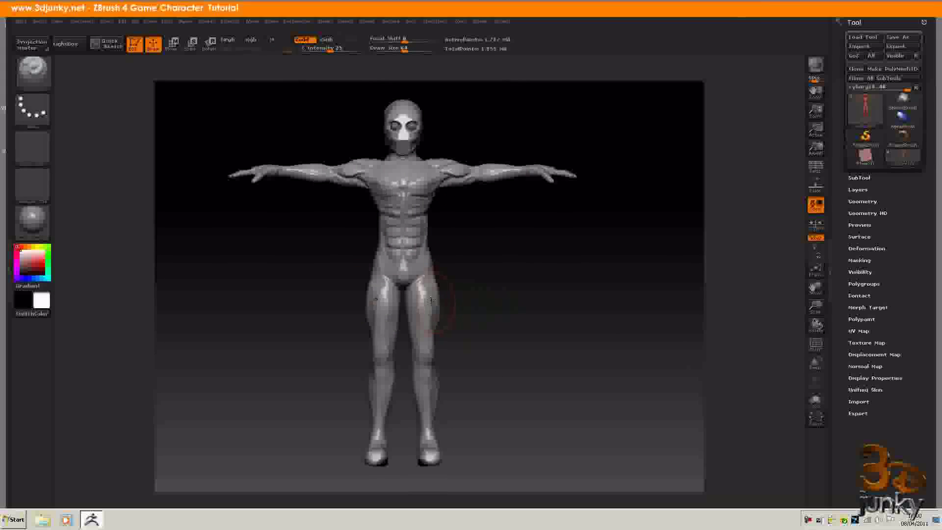
Select the body subtool and store a morph target for it.
left_click(853, 178)
mouse_move(874, 186)
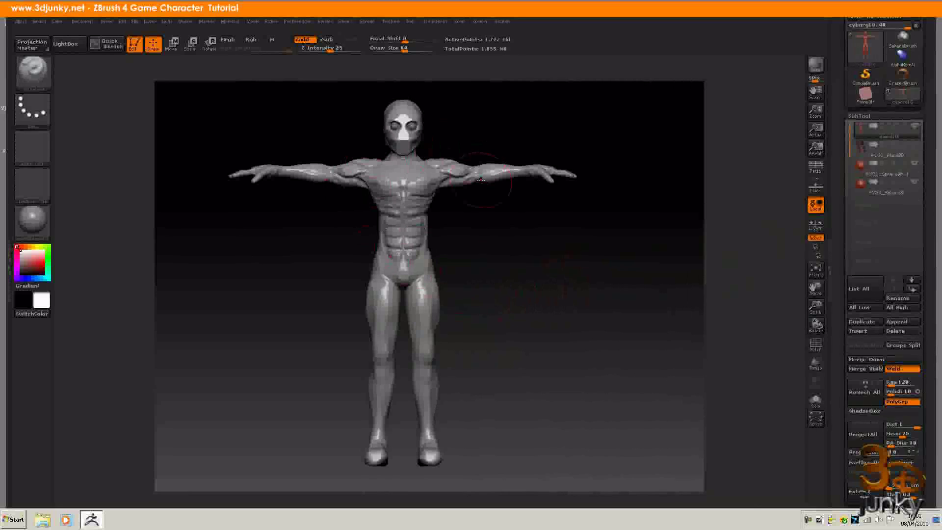
left_click(866, 130)
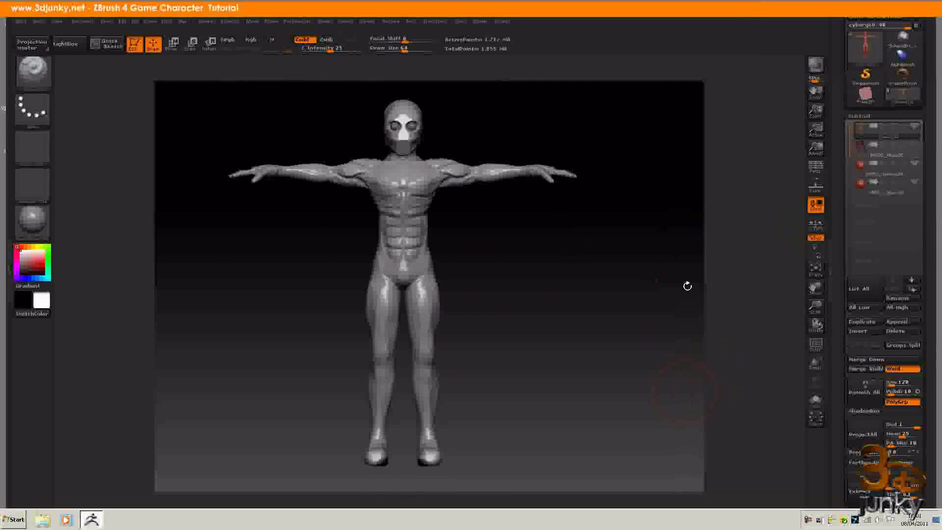
left_click_drag(926, 323, 900, 400)
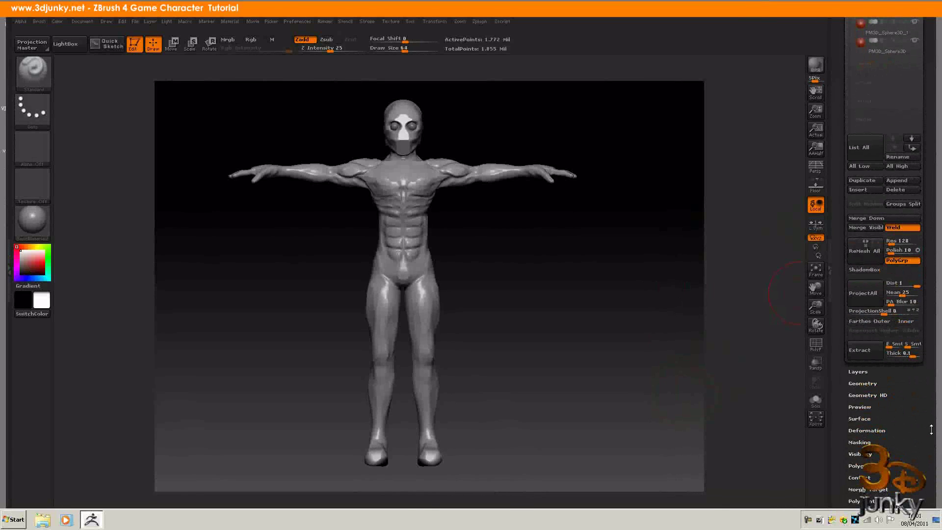
scroll(930, 430, "down", 2)
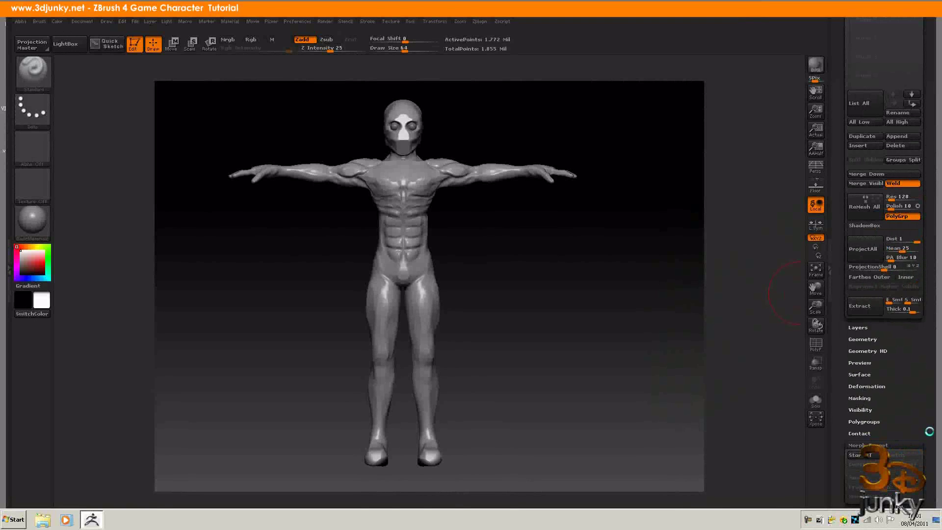
left_click(868, 455)
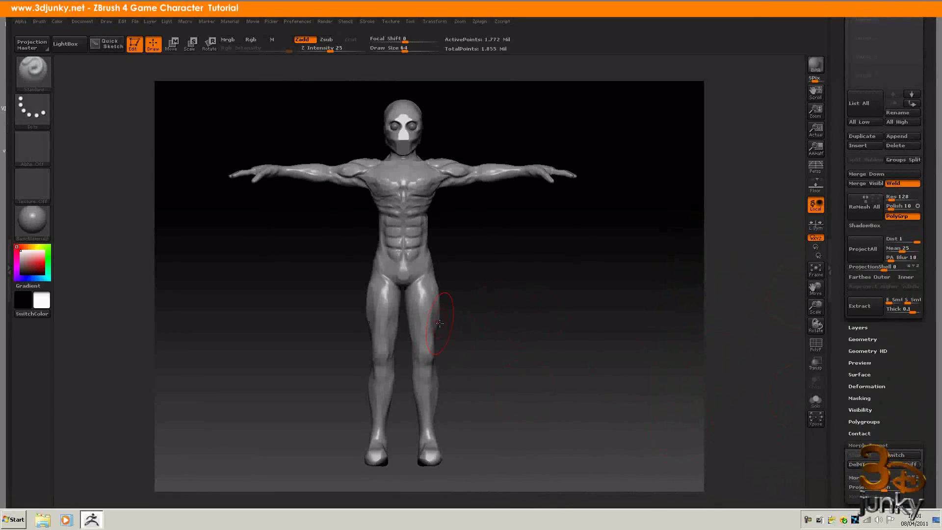
Create a new sculpting layer on the body and name it "armour".
left_click(863, 328)
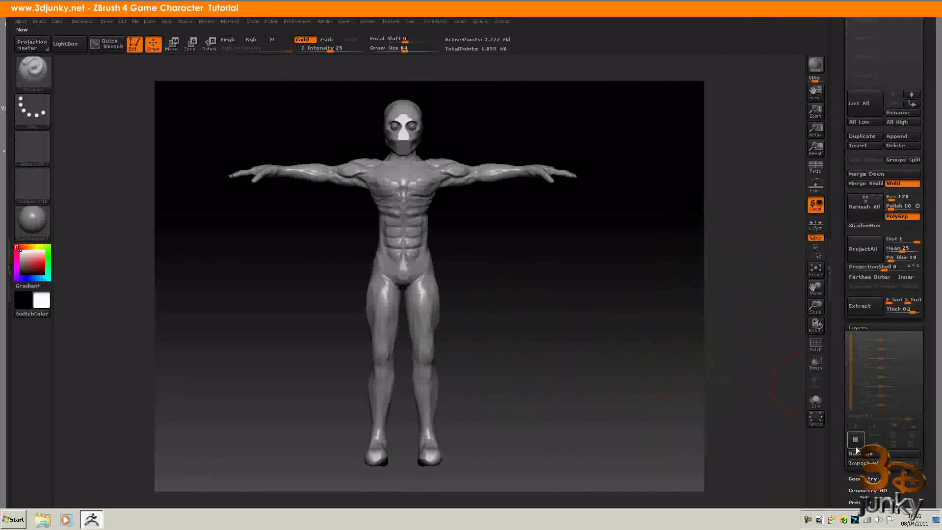
left_click(856, 440)
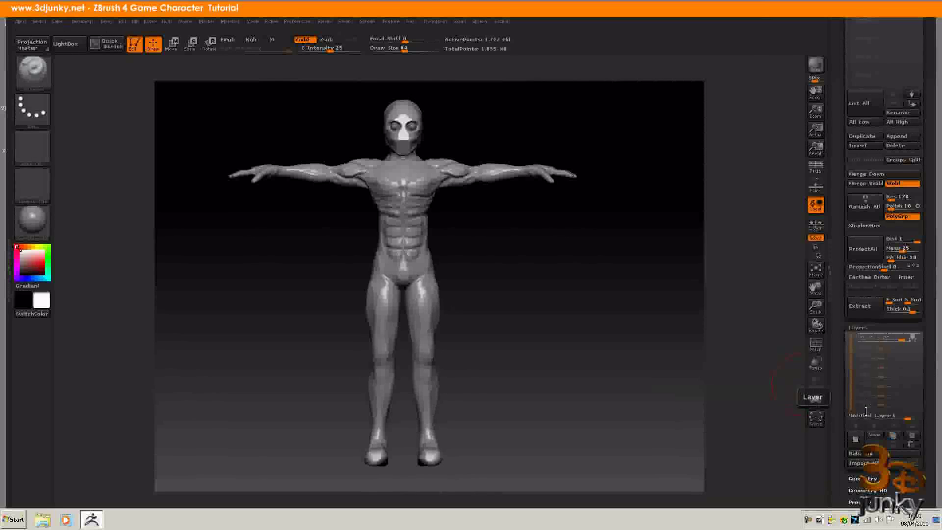
left_click(876, 435)
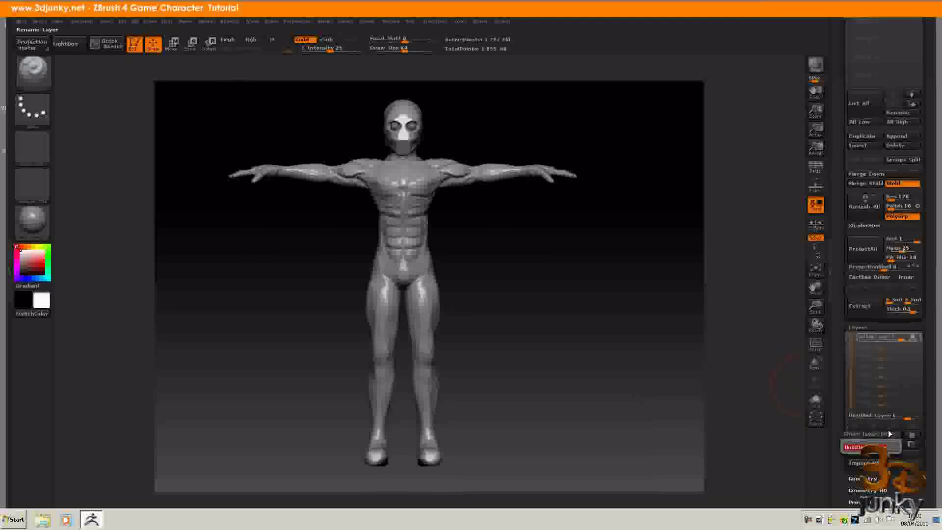
type("ar")
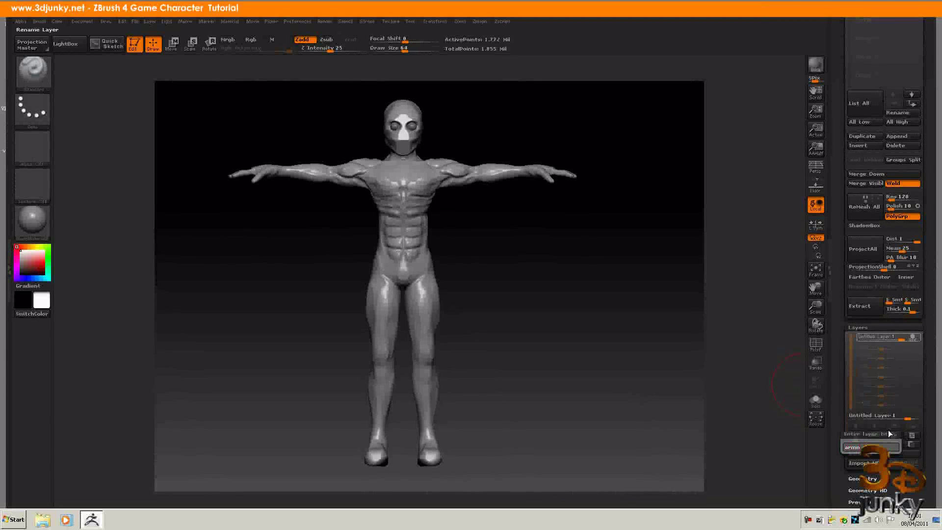
type("mour")
key("Return")
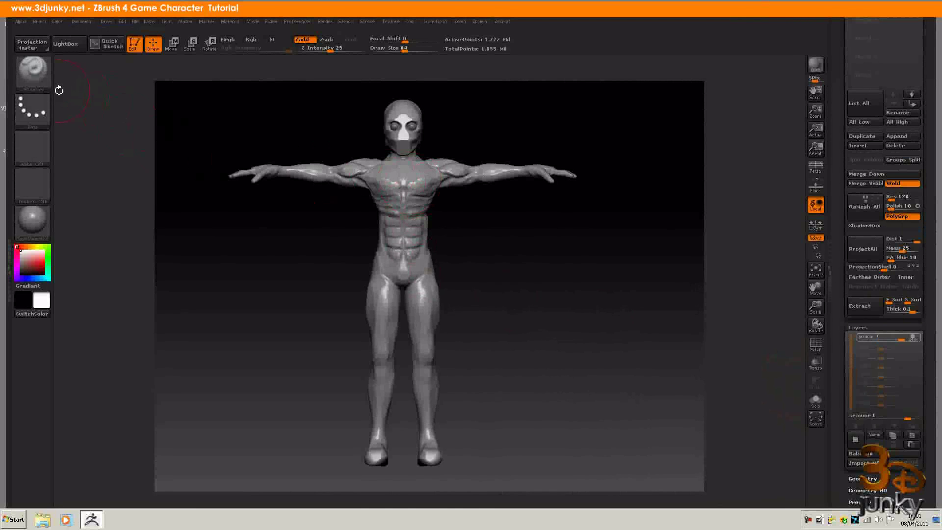
Reduce the brush draw size to 24 and sculpt test strokes over the chest and abdomen on the armour layer.
left_click_drag(527, 269, 426, 327, "alt")
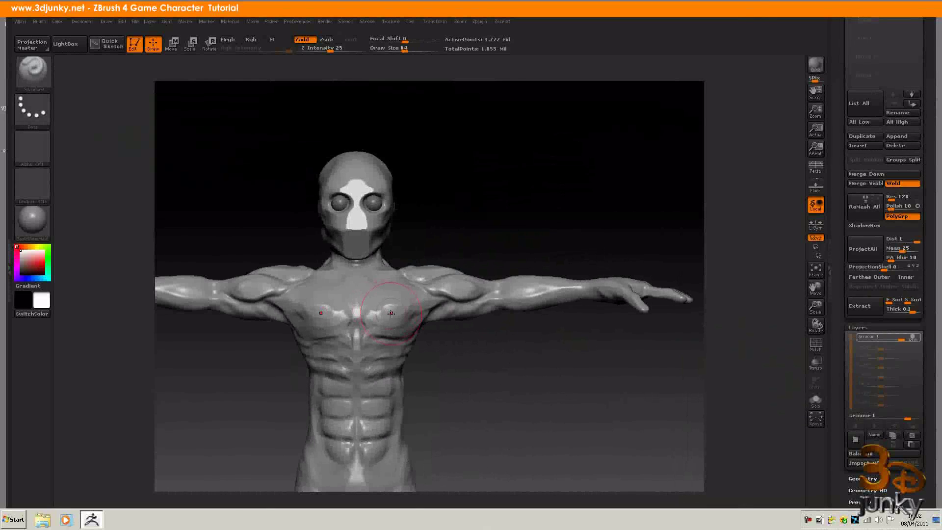
key("space")
mouse_move(386, 313)
left_mouse_down()
mouse_move(378, 314)
mouse_move(399, 304)
mouse_move(401, 315)
mouse_move(373, 409)
mouse_move(374, 453)
left_mouse_up()
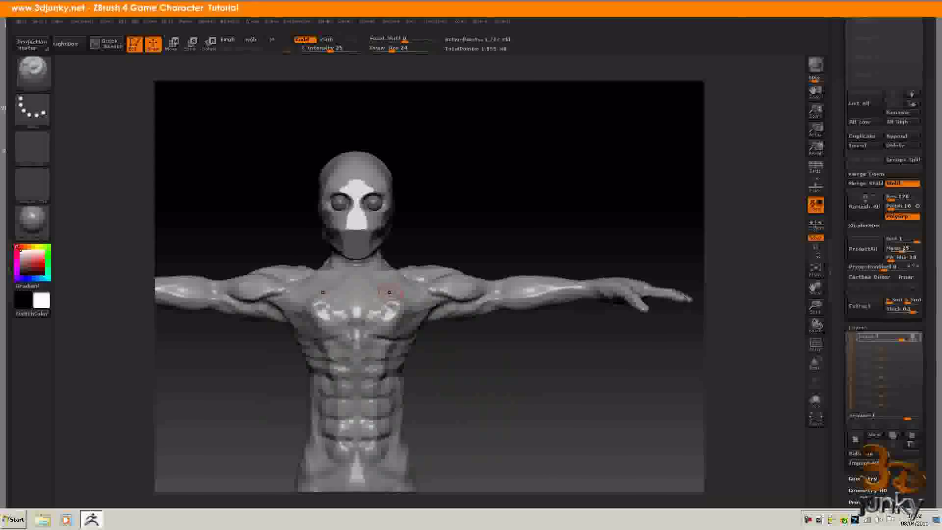
mouse_move(377, 306)
left_mouse_down()
mouse_move(387, 293)
mouse_move(397, 298)
mouse_move(454, 279)
left_mouse_up()
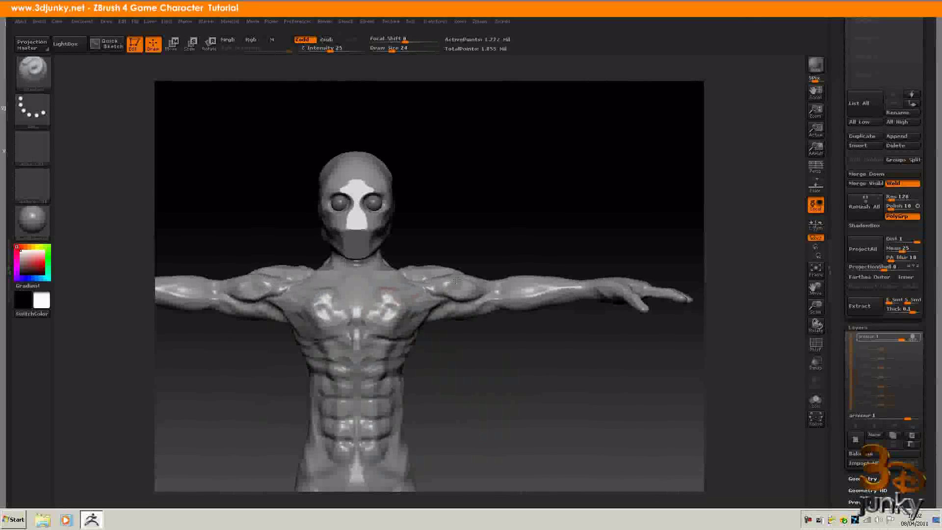
mouse_move(393, 292)
left_mouse_down()
mouse_move(413, 302)
mouse_move(347, 321)
mouse_move(314, 372)
mouse_move(357, 402)
mouse_move(356, 444)
mouse_move(373, 456)
mouse_move(353, 446)
mouse_move(358, 366)
mouse_move(344, 319)
mouse_move(353, 294)
mouse_move(401, 286)
left_mouse_up()
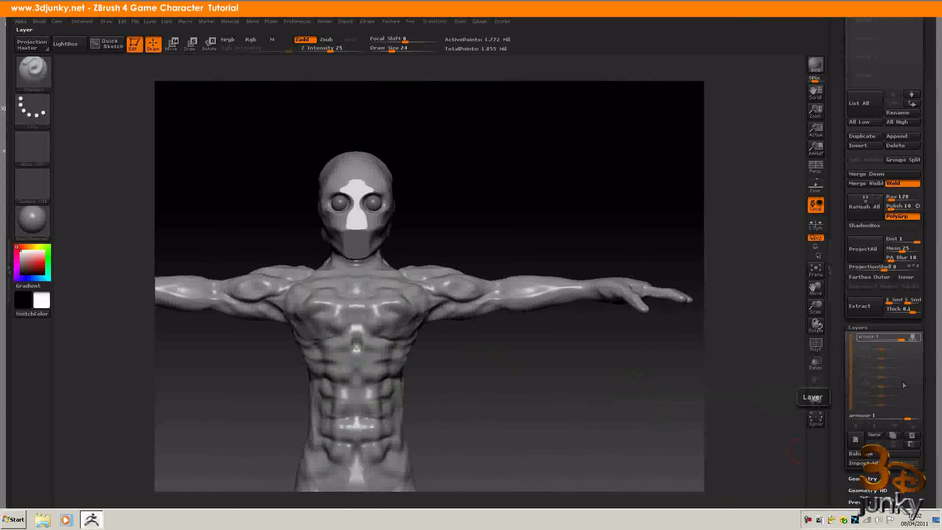
Set the armour layer's intensity to 0 and clear it from the layer list.
mouse_move(903, 340)
left_mouse_down()
mouse_move(883, 339)
mouse_move(914, 339)
mouse_move(865, 342)
mouse_move(889, 342)
left_mouse_up()
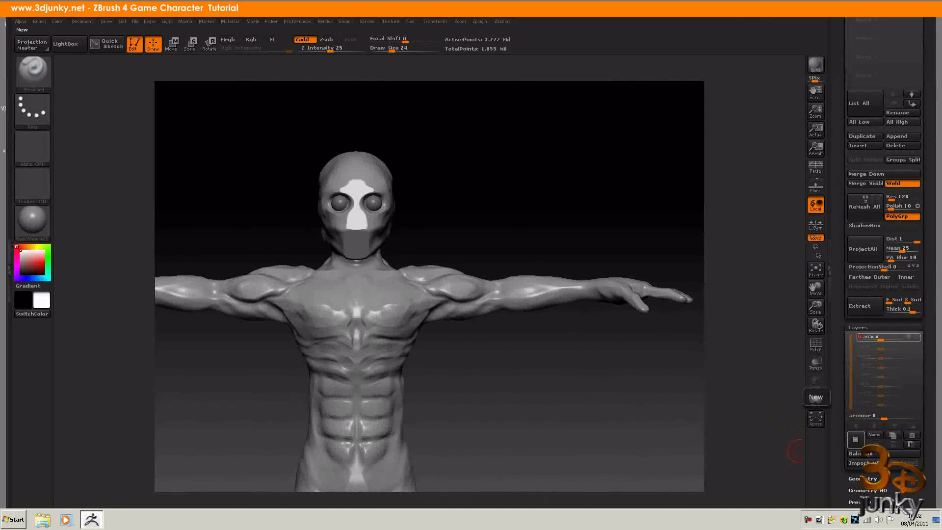
left_click(859, 456)
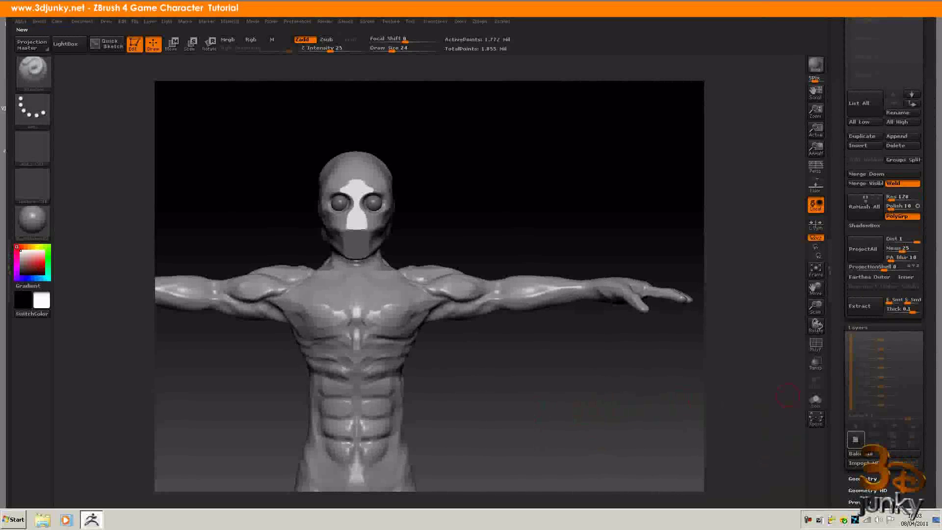
Try blending the body to its stored morph target with Morph at 100, and return Morph to 0.
left_click_drag(518, 409, 563, 308, "alt")
left_click_drag(607, 383, 564, 359, "alt")
left_click_drag(932, 466, 909, 420)
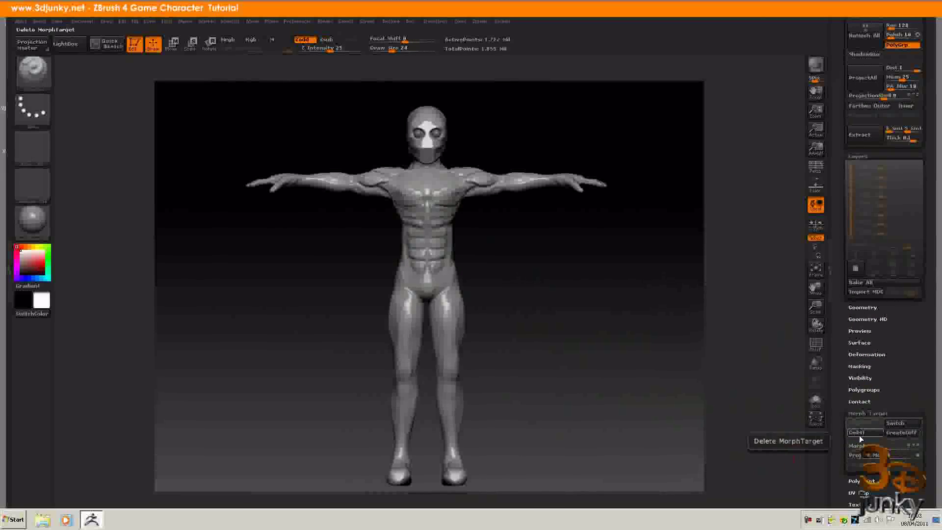
left_click(860, 434)
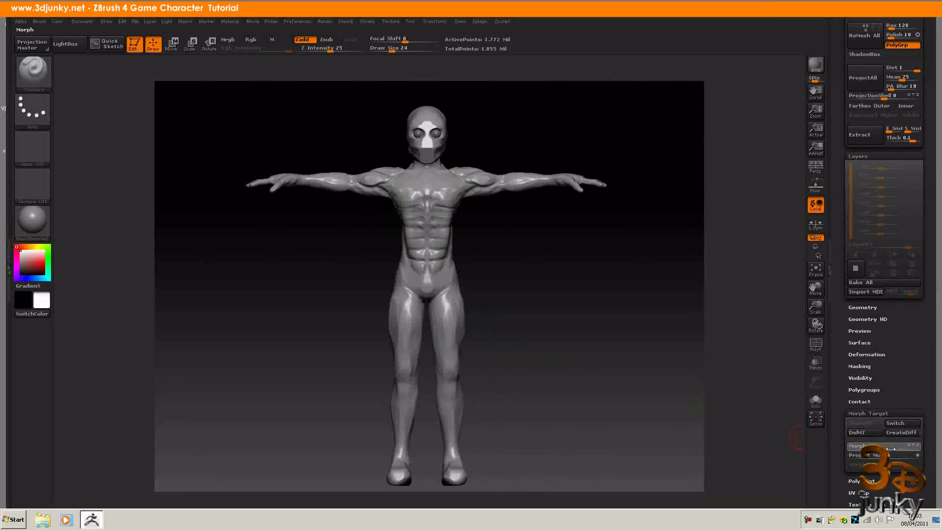
left_click_drag(891, 448, 923, 447)
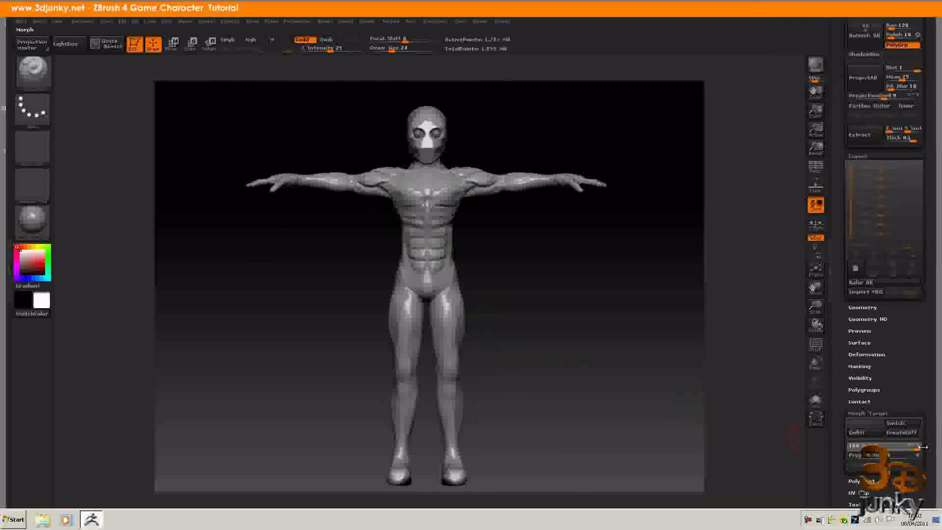
left_click_drag(914, 447, 892, 448)
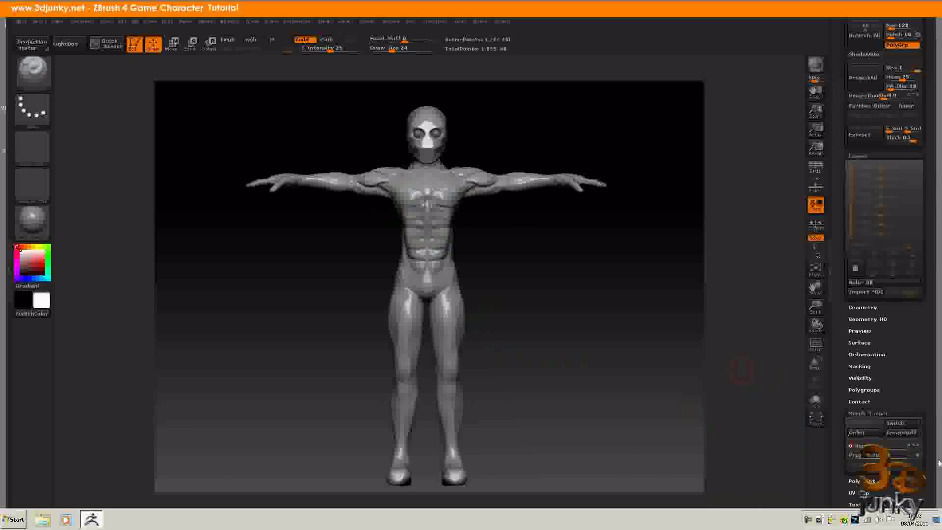
left_click_drag(892, 448, 850, 448)
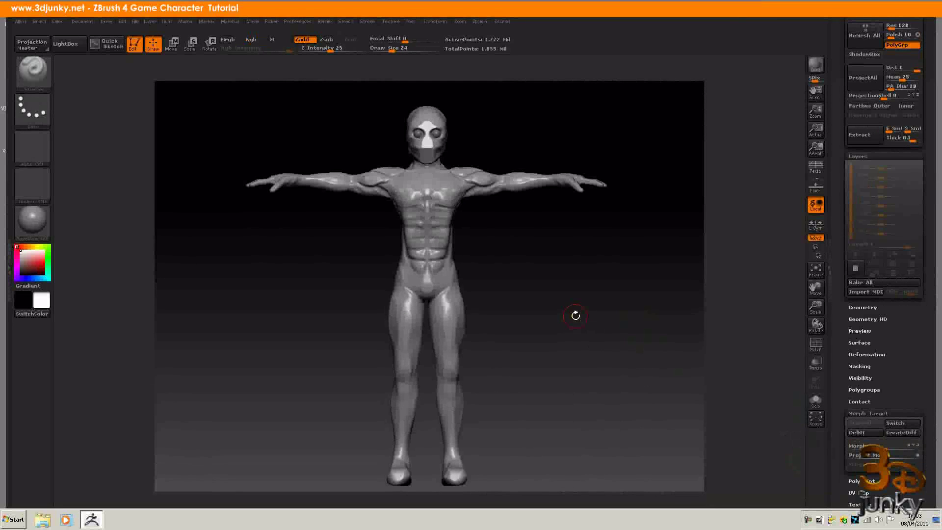
key("ctrl")
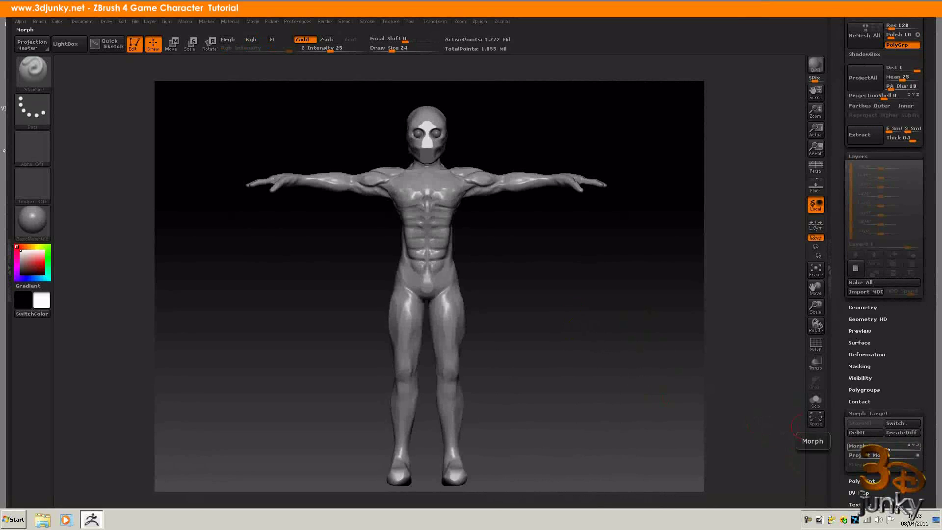
Morph the body fully to its stored morph target to remove the test strokes, and delete the morph target.
left_click_drag(911, 445, 924, 448)
left_click(865, 431)
left_click(864, 424)
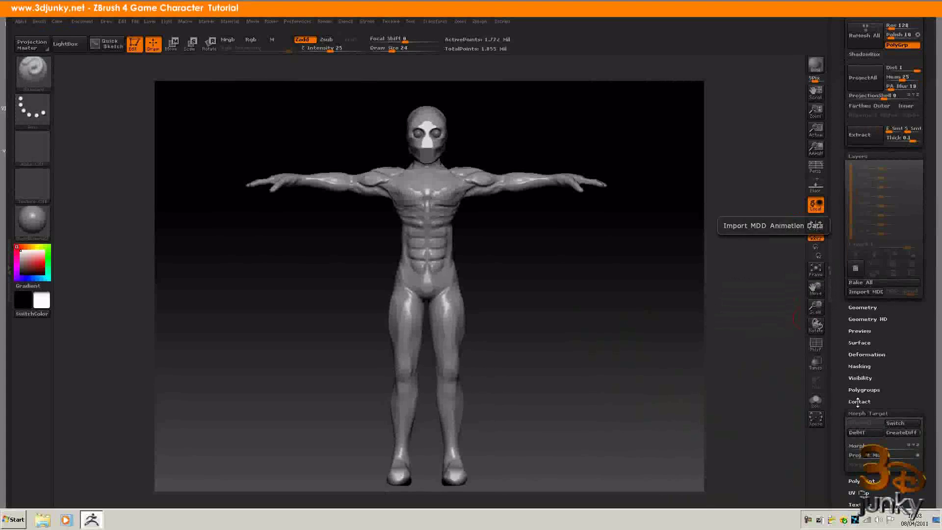
left_click(865, 434)
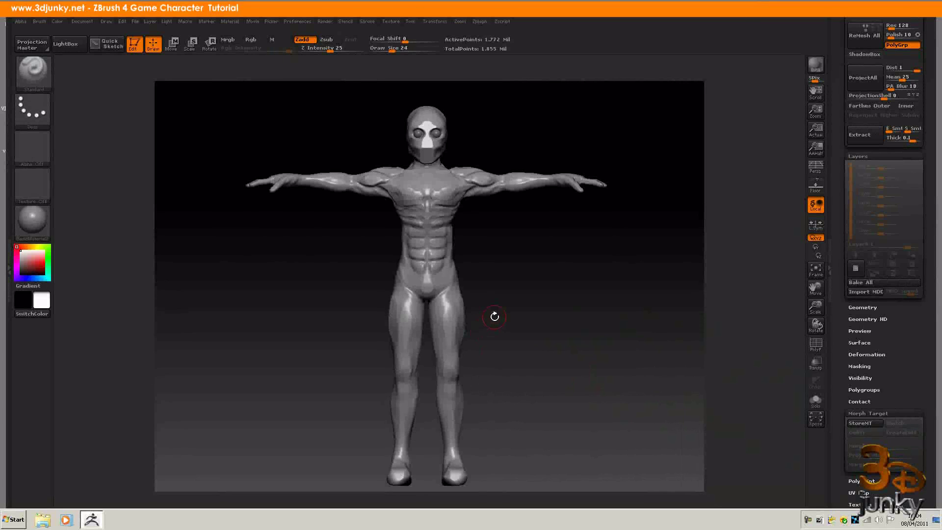
Set the masking brush's stroke to FreeHand and paint armour-plate masks on the fronts of both thighs down to the knees.
left_click_drag(498, 329, 490, 260, "alt")
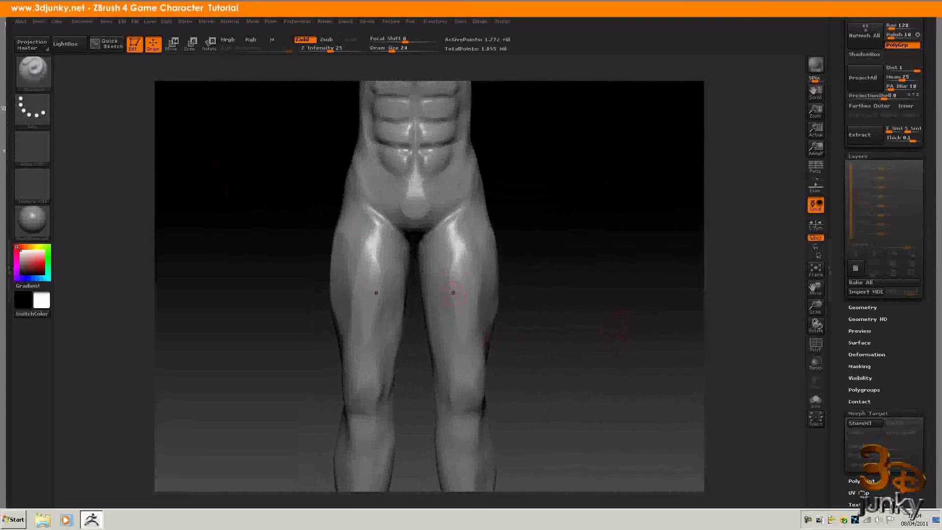
key("space")
left_click_drag(474, 317, 472, 318)
key("ctrl+shift")
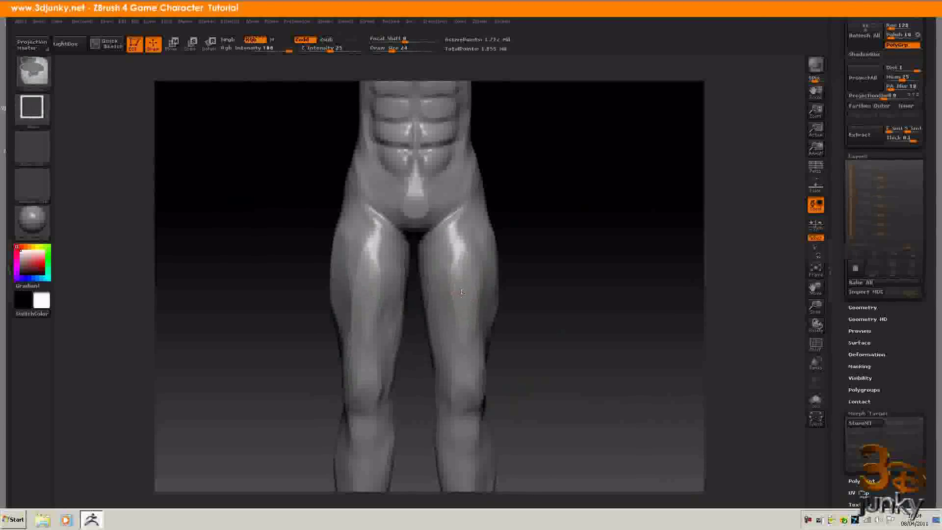
left_click_drag(459, 300, 459, 301, "ctrl")
left_click_drag(523, 301, 532, 308, "ctrl")
left_click(29, 106)
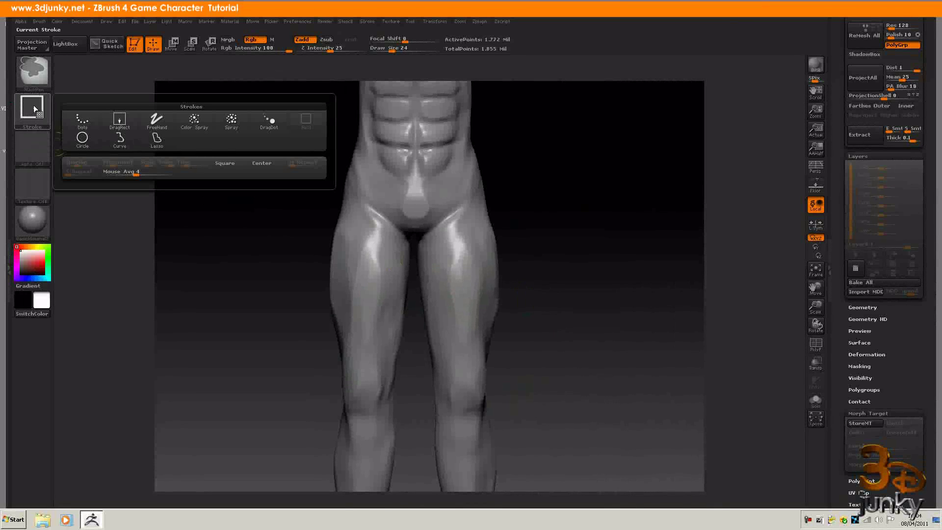
left_click(157, 121)
mouse_move(459, 278)
left_mouse_down("ctrl")
mouse_move(466, 345)
mouse_move(478, 260)
mouse_move(461, 233)
mouse_move(444, 260)
mouse_move(455, 351)
mouse_move(469, 361)
mouse_move(478, 346)
mouse_move(474, 252)
mouse_move(453, 269)
mouse_move(448, 254)
mouse_move(436, 262)
mouse_move(437, 284)
left_mouse_up("ctrl")
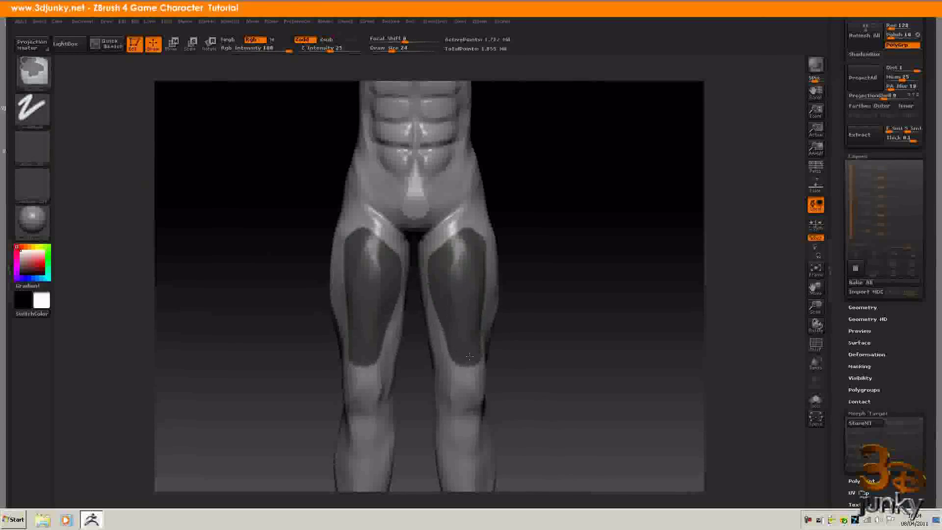
mouse_move(468, 358)
left_mouse_down("ctrl")
mouse_move(469, 392)
mouse_move(454, 394)
mouse_move(460, 383)
left_mouse_up("ctrl")
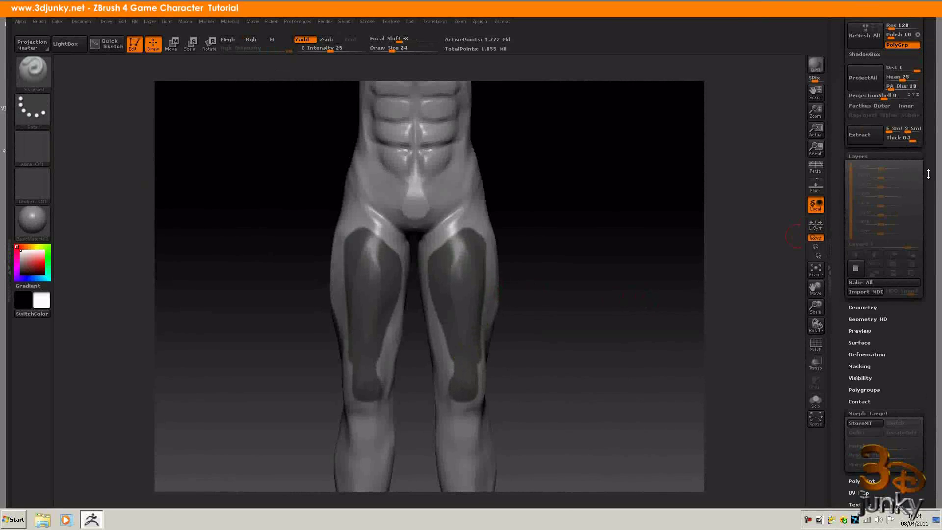
Set the extraction thickness to 0.1123 and extract the masked thigh areas as a new subtool.
scroll(911, 178, "up", 3)
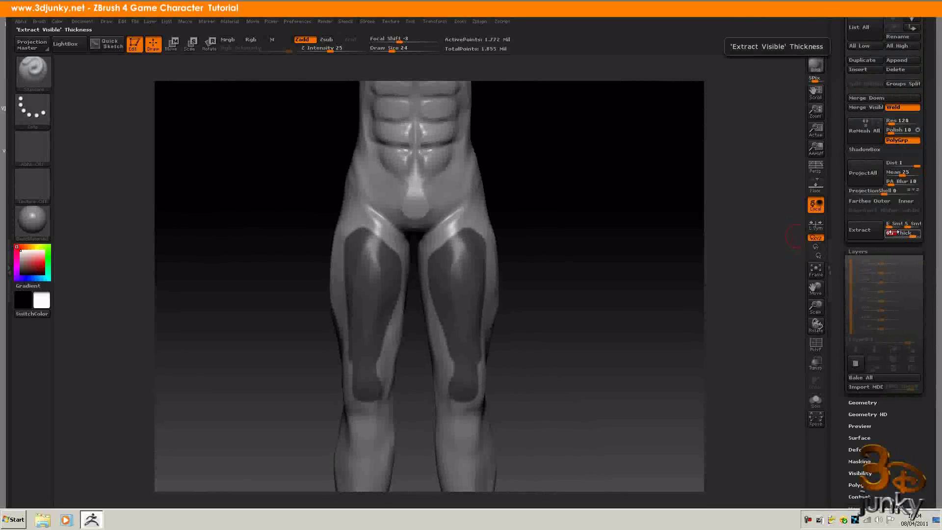
left_click(914, 236)
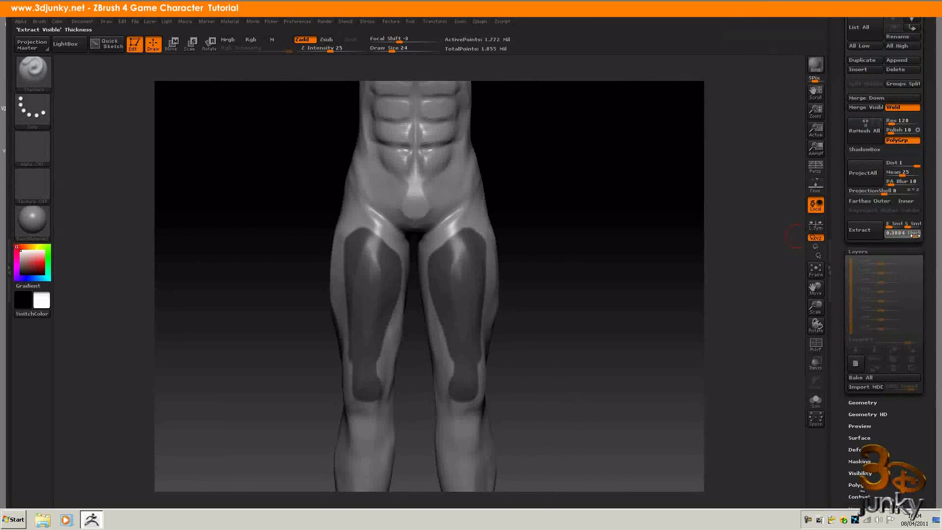
left_click_drag(911, 235, 913, 234)
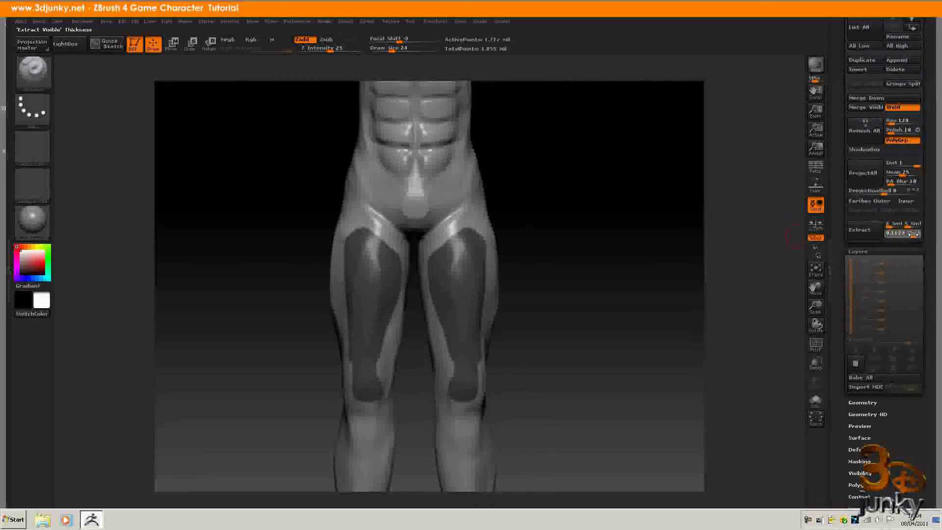
left_click(862, 232)
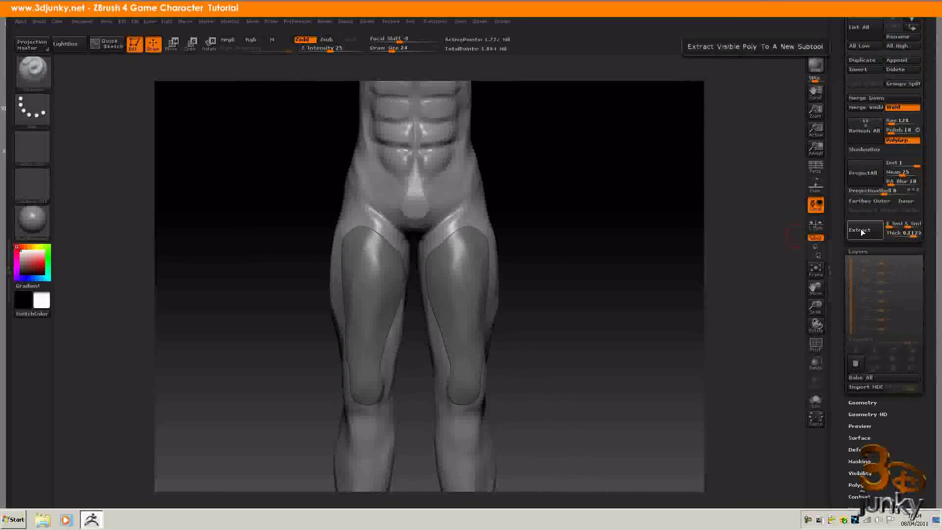
mouse_move(609, 295)
left_mouse_down()
mouse_move(599, 293)
mouse_move(631, 295)
mouse_move(566, 293)
mouse_move(719, 275)
left_mouse_up()
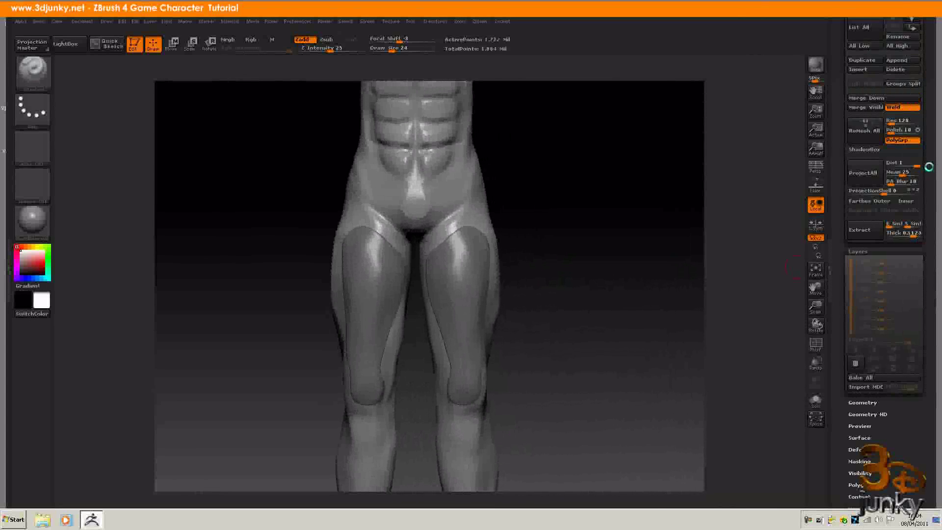
Make the extracted thigh-plate subtool active and view the legs from the side.
scroll(930, 157, "up", 10)
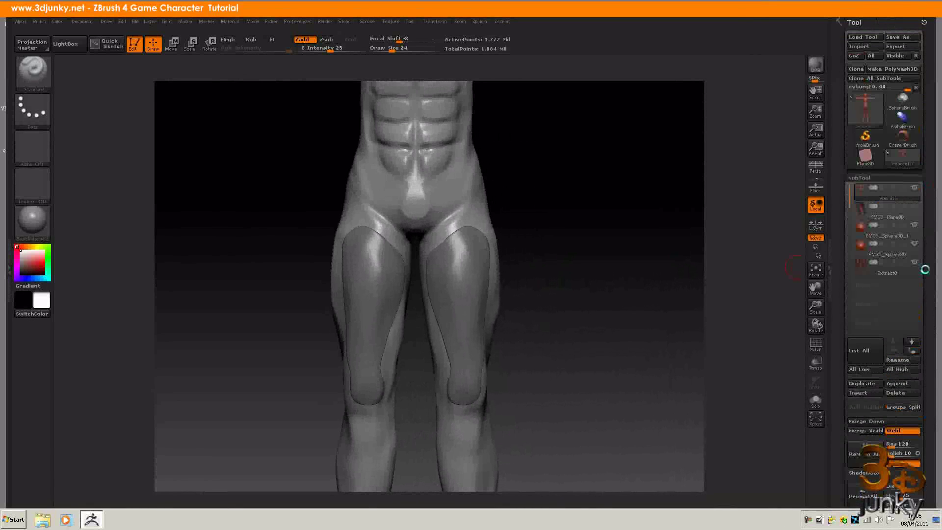
left_click(861, 264)
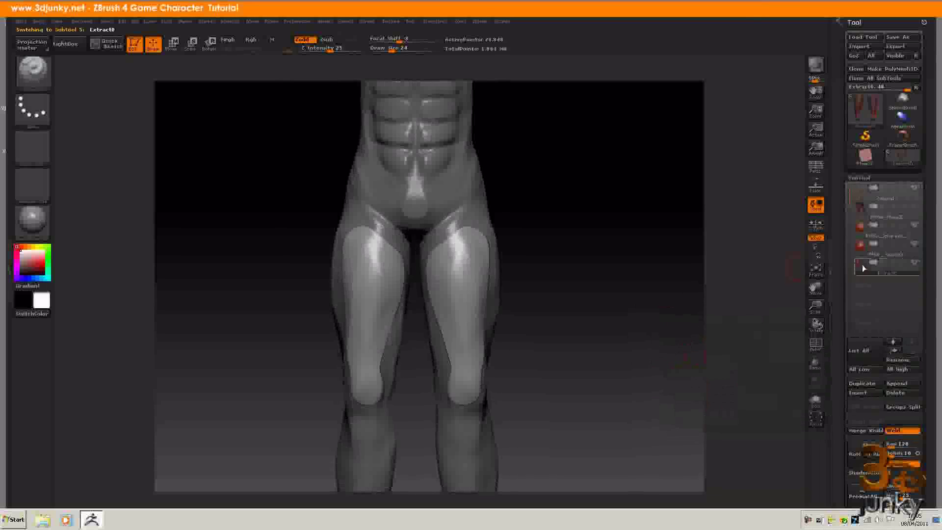
left_click_drag(626, 280, 625, 276)
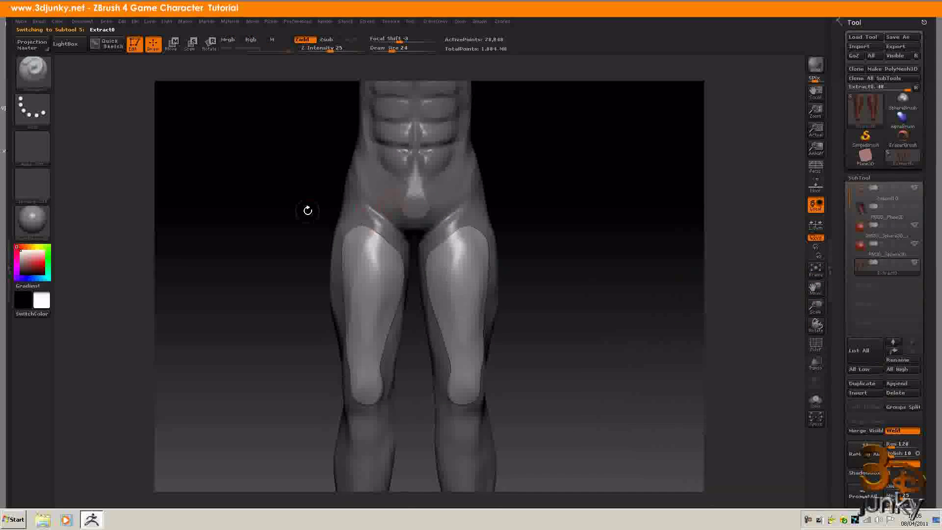
left_click_drag(602, 292, 643, 284)
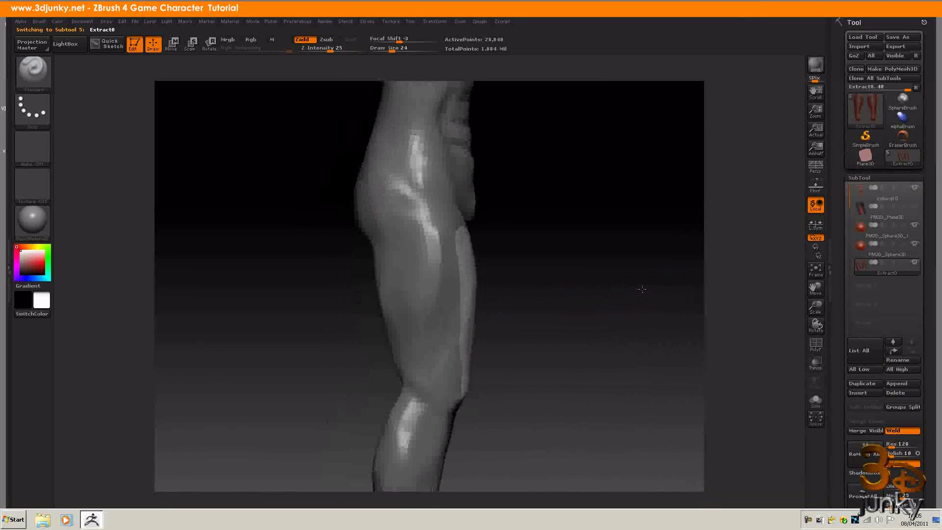
Try moving the thigh plates forward off the legs with Transpose Move, and move them back against the thighs.
left_click(172, 44)
left_click_drag(464, 234, 463, 406)
left_click_drag(463, 320, 464, 321)
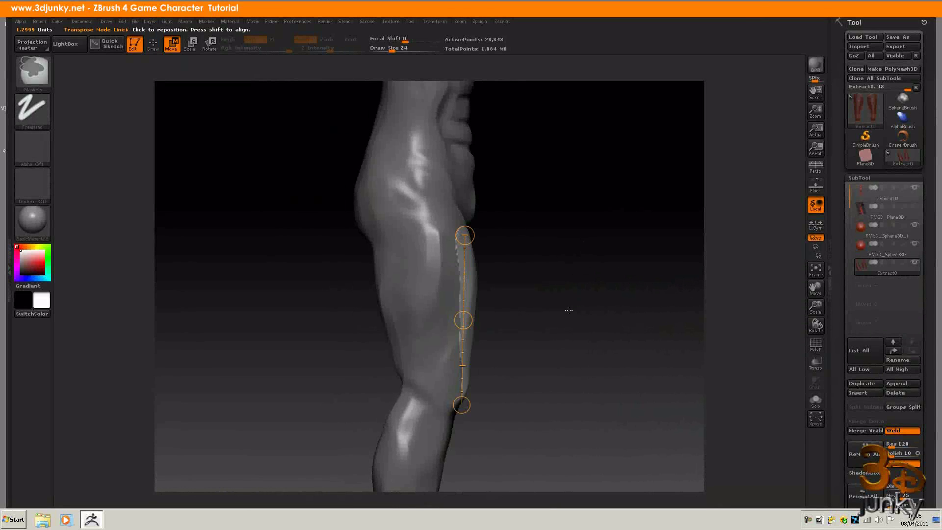
left_click_drag(464, 320, 470, 278)
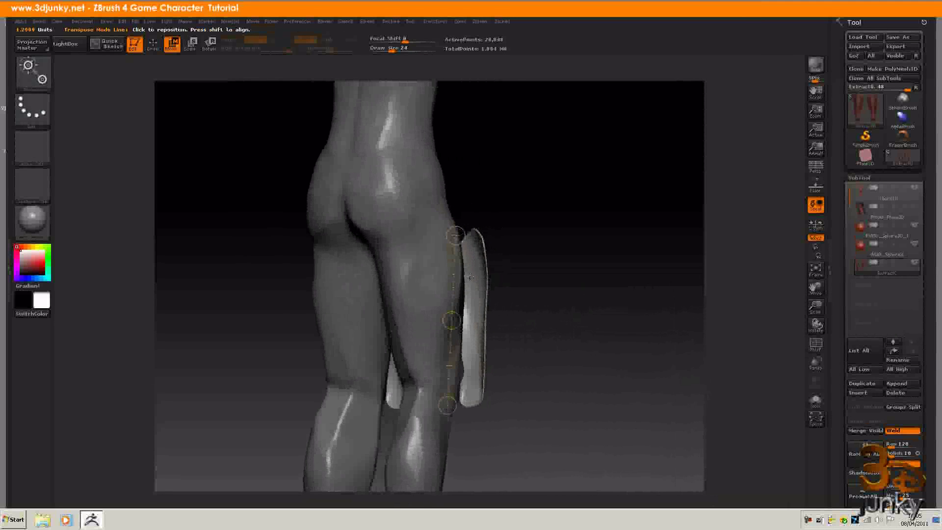
left_click_drag(570, 298, 489, 257)
mouse_move(597, 291)
left_mouse_down()
mouse_move(697, 293)
mouse_move(646, 291)
mouse_move(672, 294)
mouse_move(548, 324)
mouse_move(603, 326)
mouse_move(572, 328)
mouse_move(594, 328)
left_mouse_up()
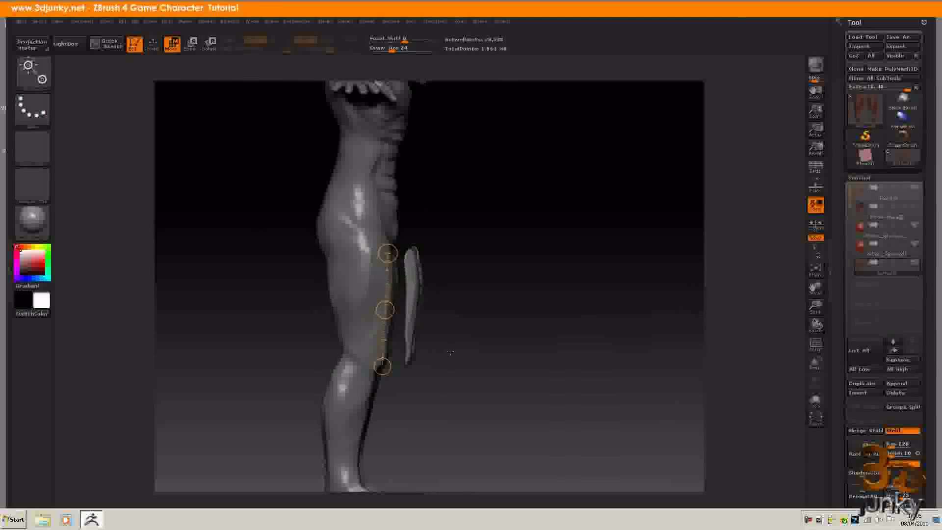
left_click_drag(385, 310, 363, 310)
left_click_drag(523, 325, 473, 326)
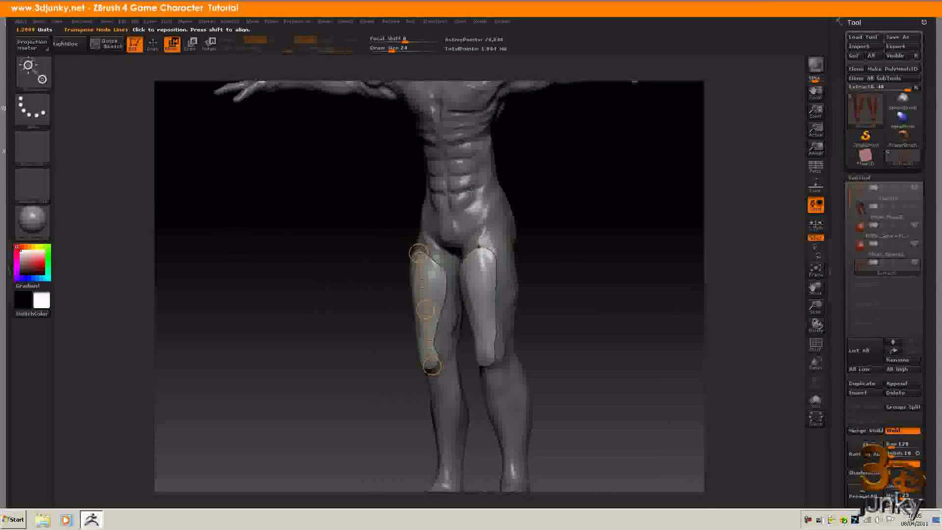
left_click_drag(559, 278, 607, 273)
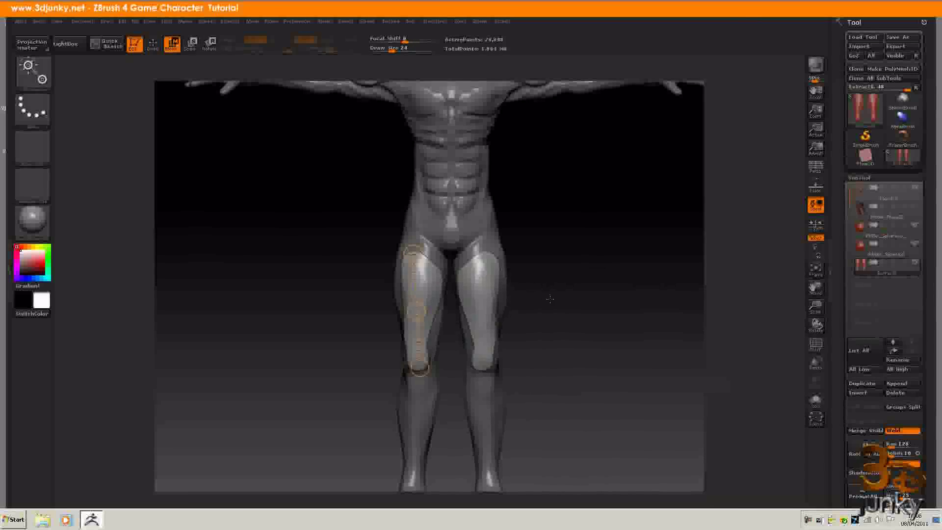
mouse_move(550, 298)
left_mouse_down()
mouse_move(617, 277)
mouse_move(547, 302)
left_mouse_up()
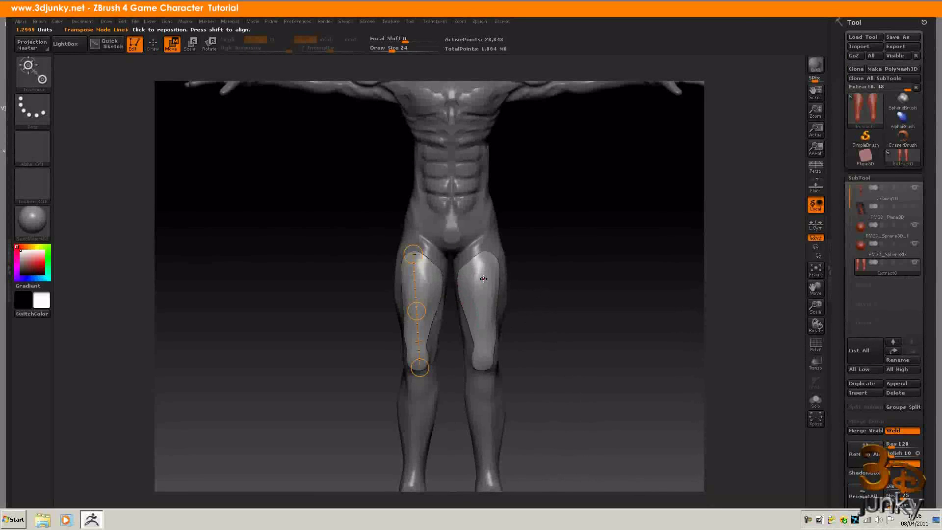
Open the ZPlugin options with the thigh-plate subtool active.
mouse_move(861, 267)
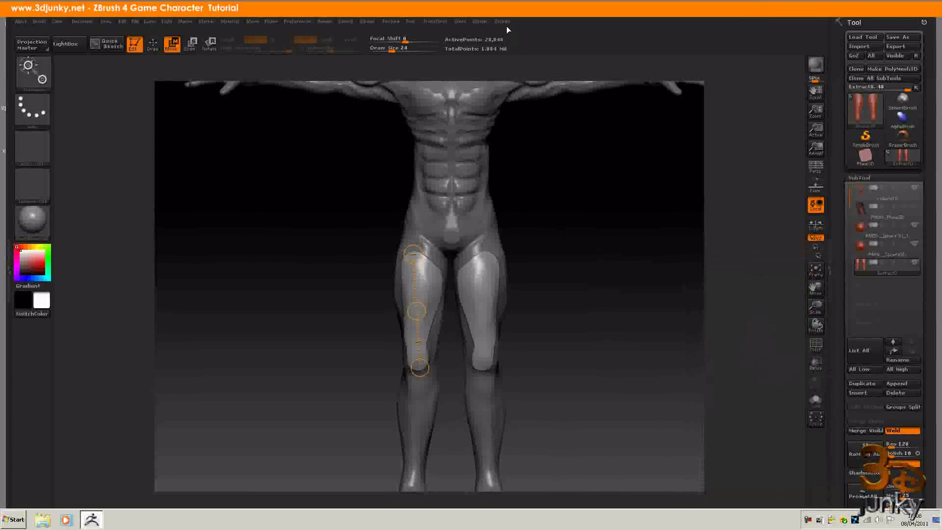
left_click(481, 21)
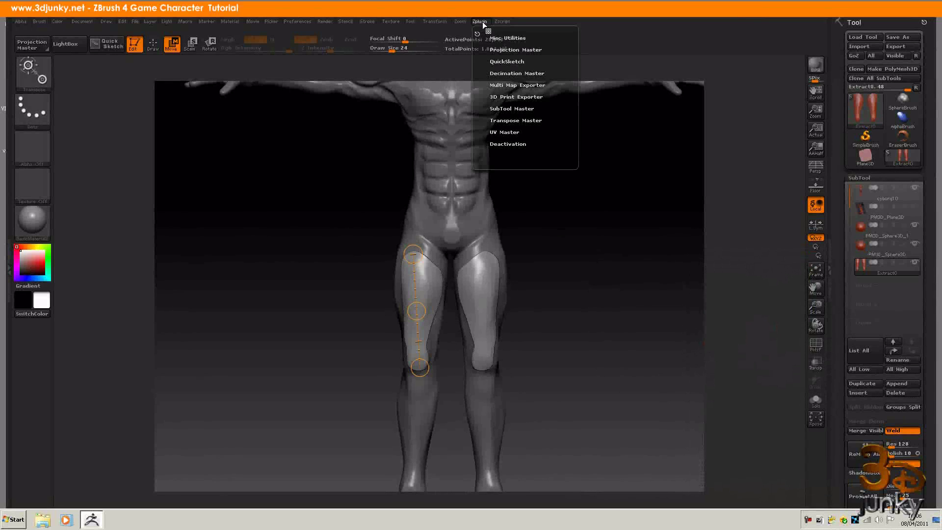